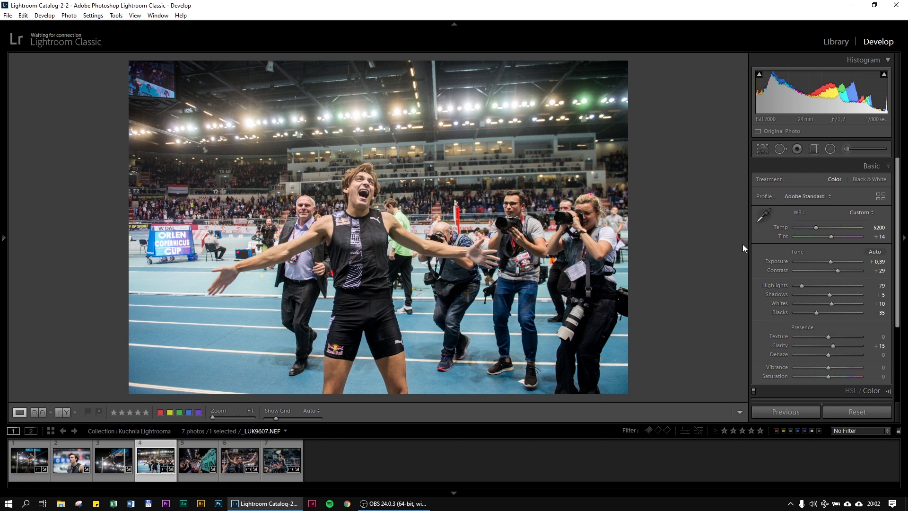
# Set the arena photo's Contrast to +59, with Exposure at -0.18, in the Basic panel
pyautogui.click(847, 270)
pyautogui.moveTo(830, 260); pyautogui.dragTo(826, 261)
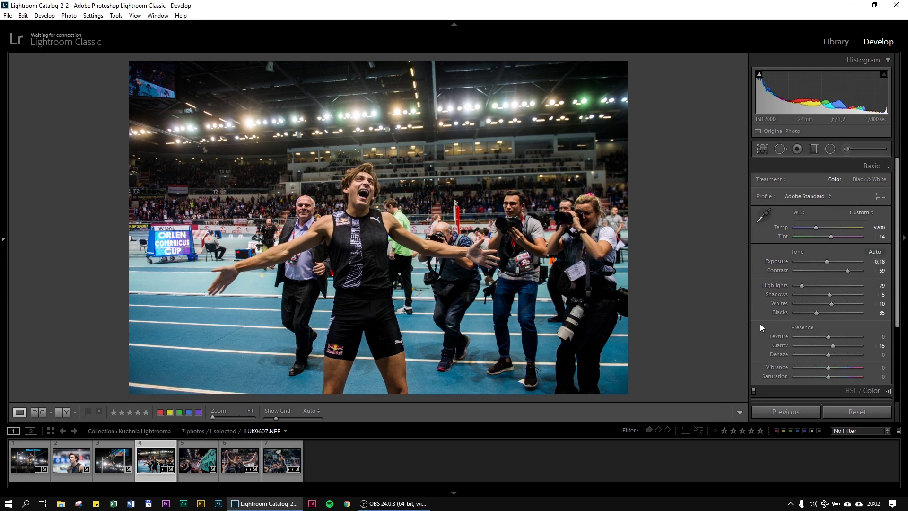
# Convert the photo to Black & White, enlarge the filmstrip, and select all seven photos
pyautogui.click(861, 181)
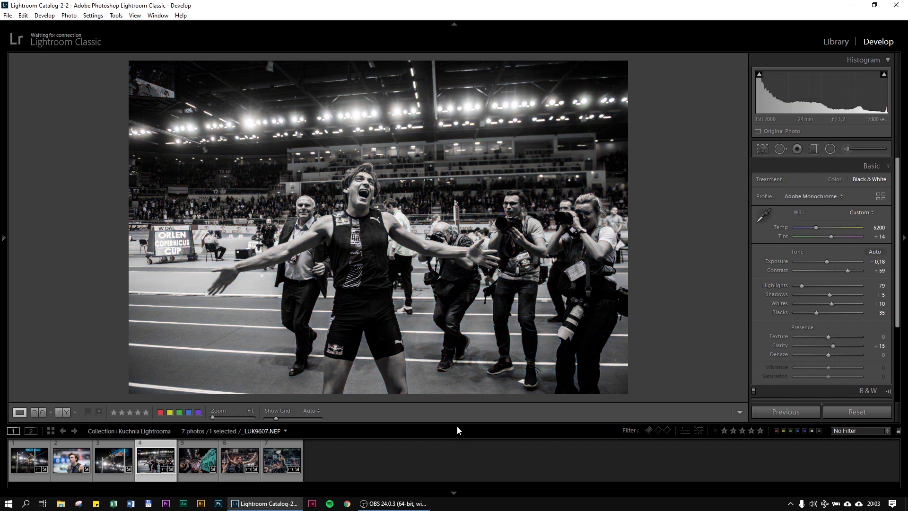
pyautogui.moveTo(459, 423); pyautogui.dragTo(462, 389)
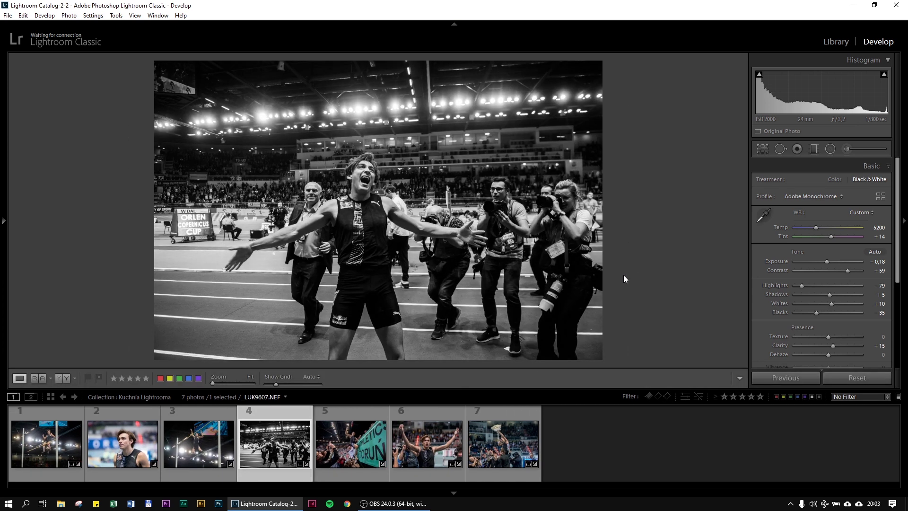
pyautogui.hotkey('ctrl', 'a')
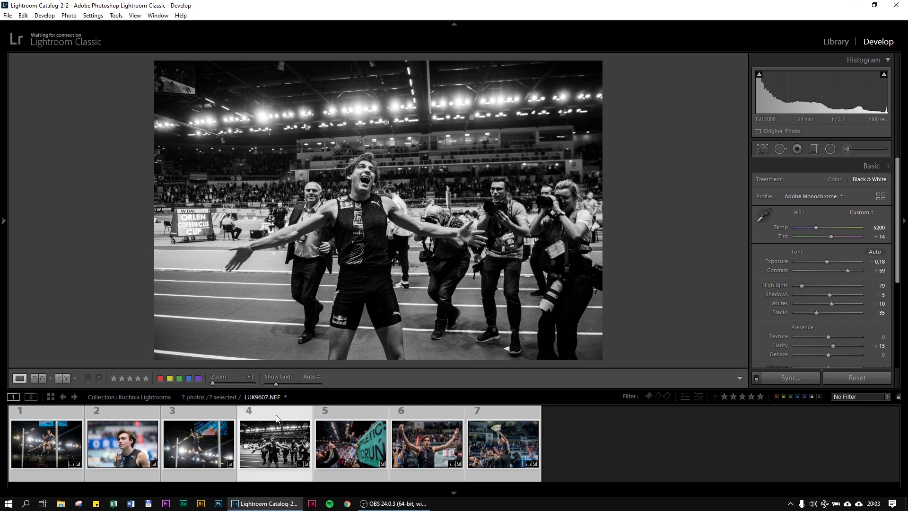
# View the fifth photo, then make the black & white fourth photo active again
pyautogui.click(355, 445)
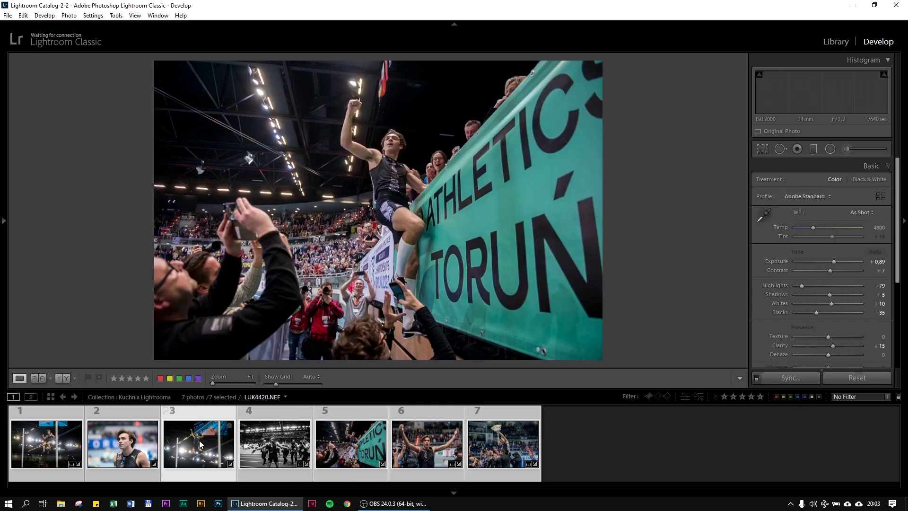
pyautogui.click(261, 441)
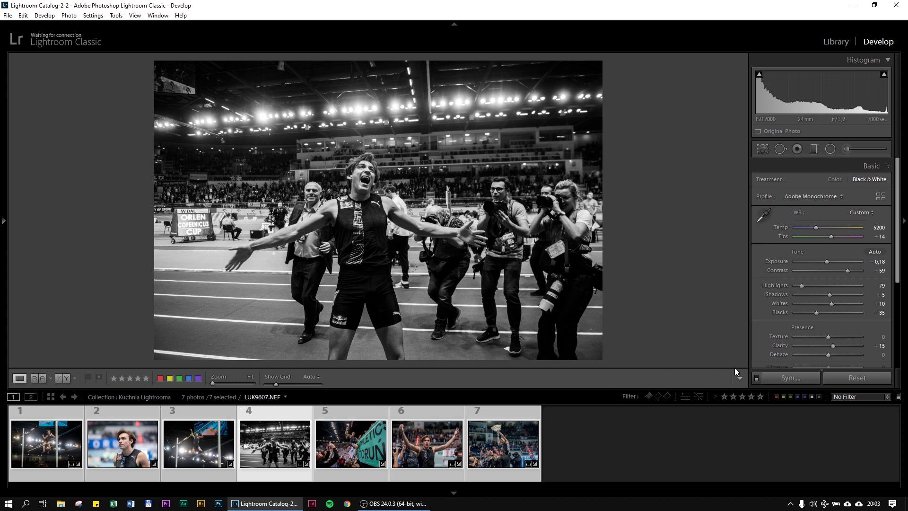
# Synchronize only Treatment & Profile and Basic Tone from the athlete shot to all seven photos
pyautogui.click(789, 381)
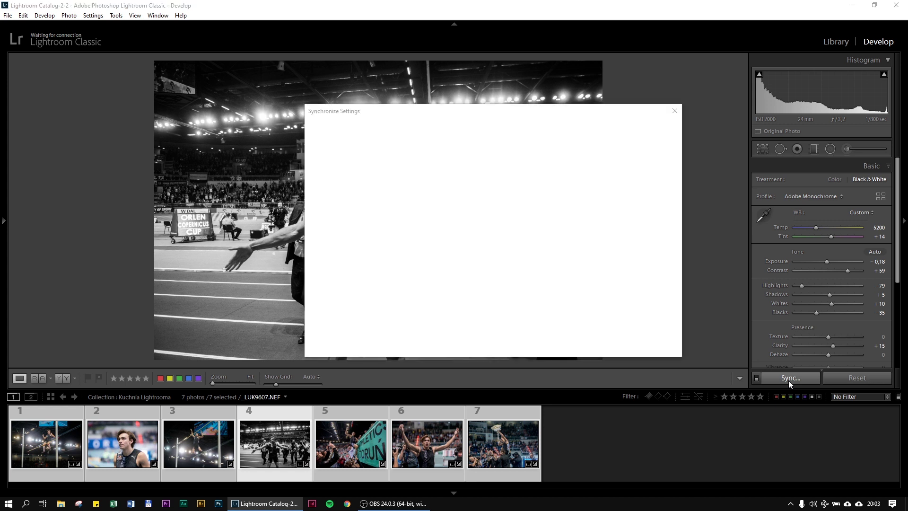
pyautogui.click(369, 347)
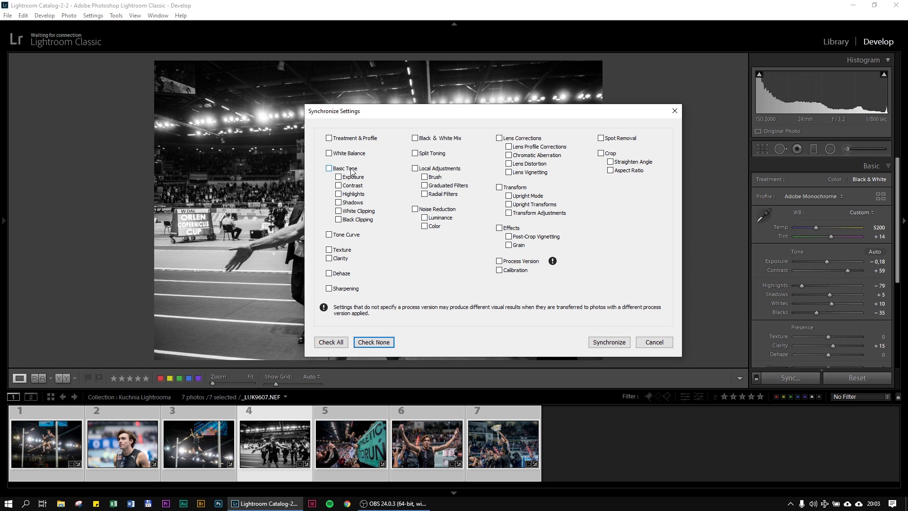
pyautogui.click(353, 141)
pyautogui.click(353, 170)
pyautogui.click(624, 341)
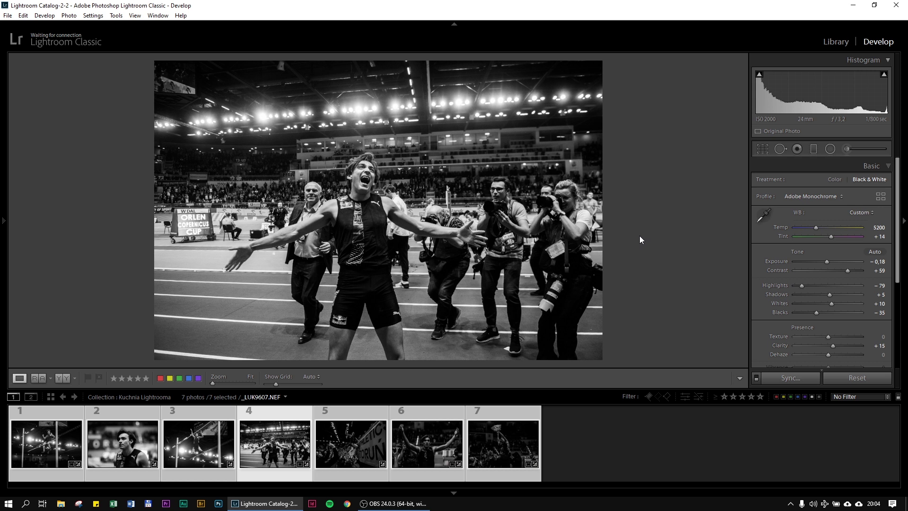
# Enable Auto Sync, then switch all photos back to Color and reset Exposure to 0.00
pyautogui.click(755, 380)
pyautogui.click(846, 262)
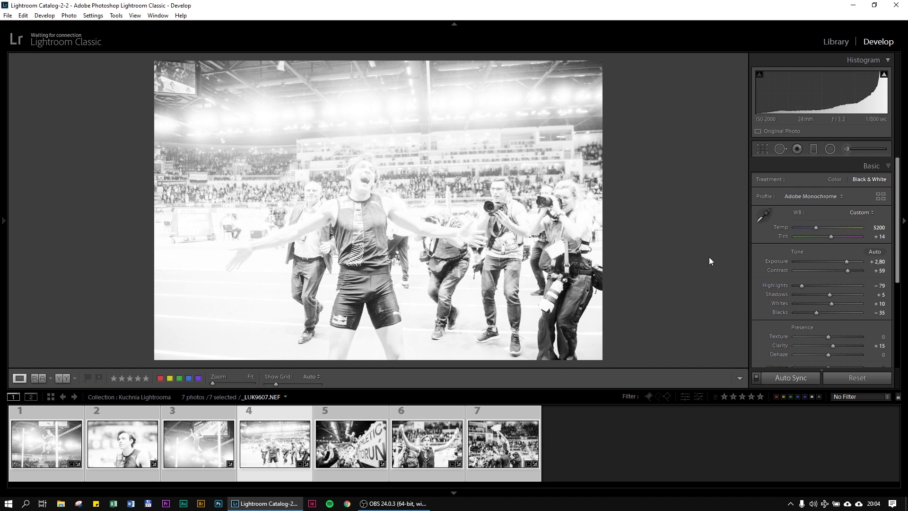
pyautogui.click(835, 179)
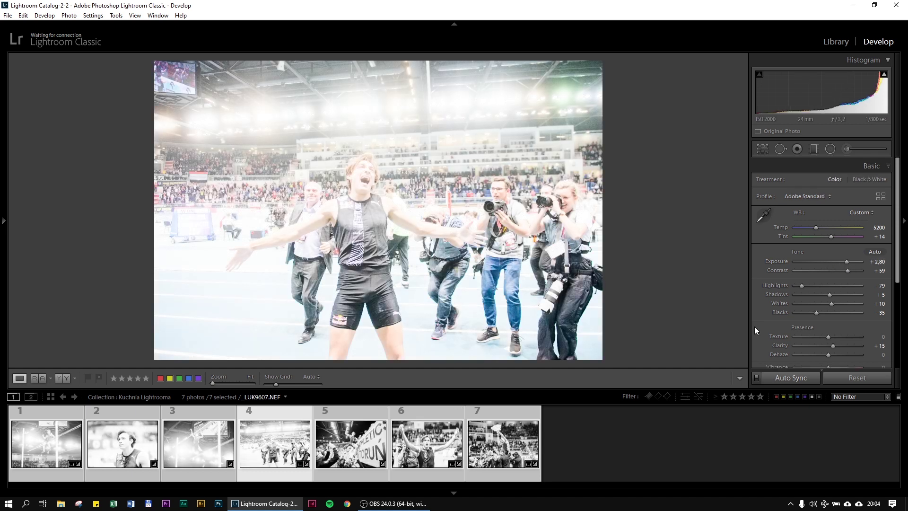
pyautogui.doubleClick(822, 262)
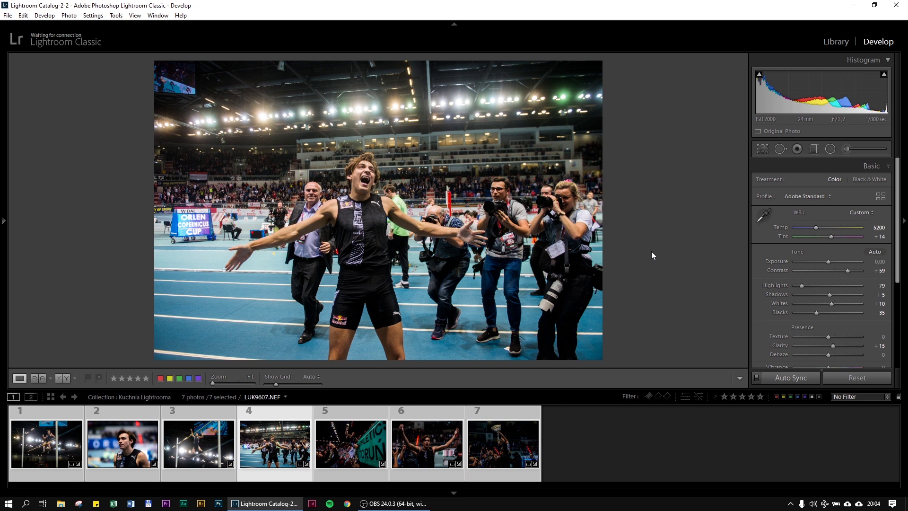
# Crop all seven photos to a 1 x 1 square, shifting the photo within the frame
pyautogui.press('r')
pyautogui.click(857, 182)
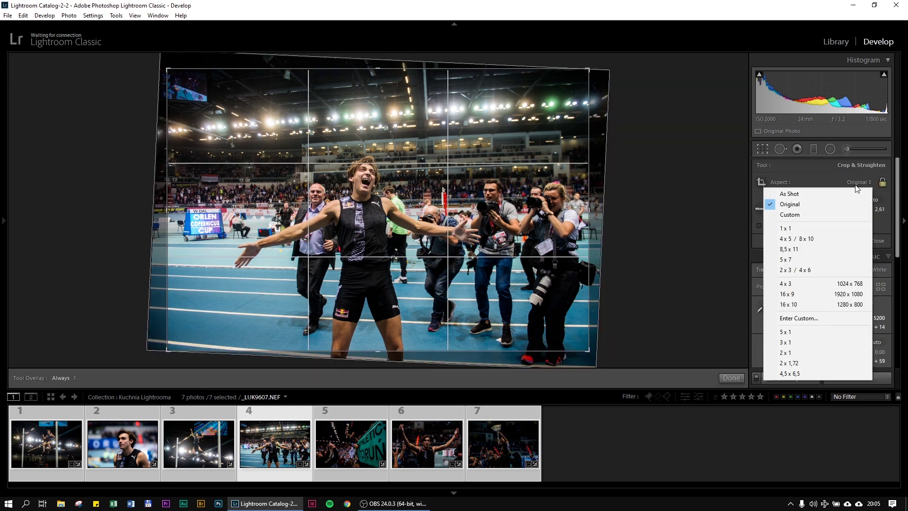
pyautogui.click(834, 229)
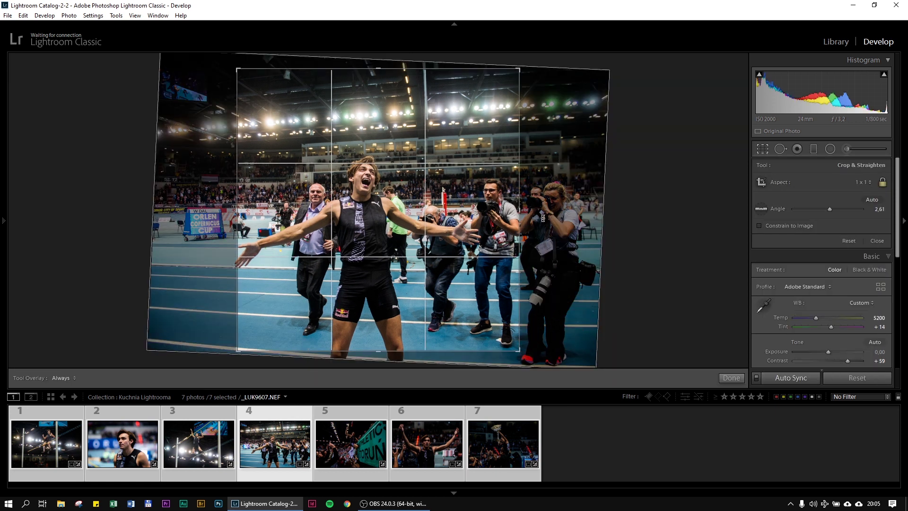
pyautogui.moveTo(436, 253); pyautogui.dragTo(444, 253)
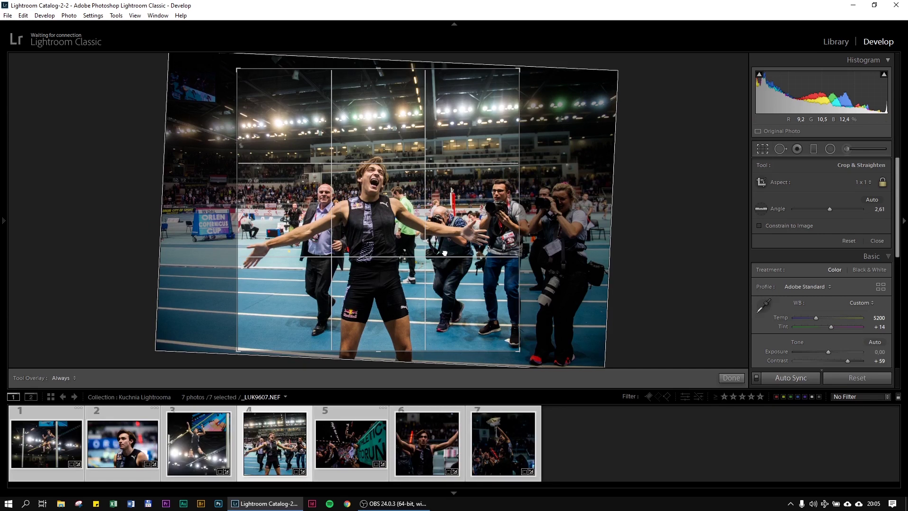
pyautogui.click(729, 378)
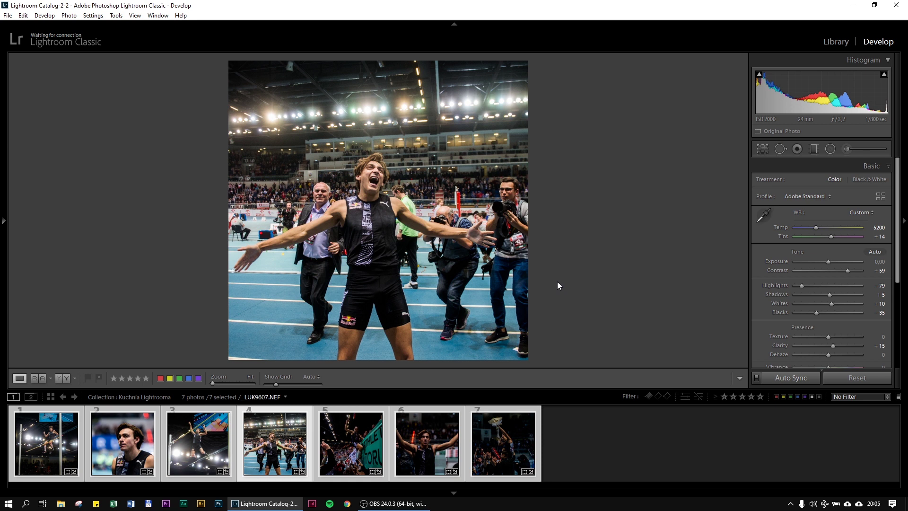
# Select only the fourth photo and set its crop aspect back to As Shot
pyautogui.click(584, 433)
pyautogui.click(284, 433)
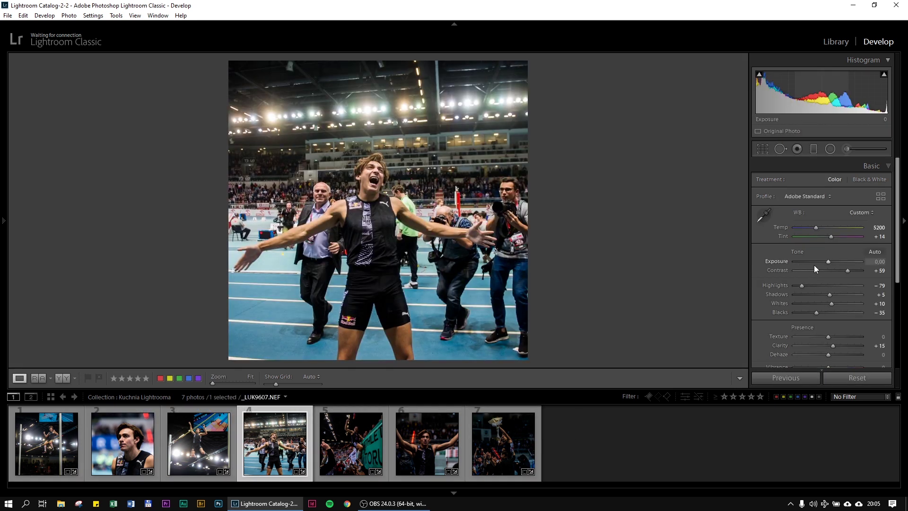
pyautogui.click(763, 151)
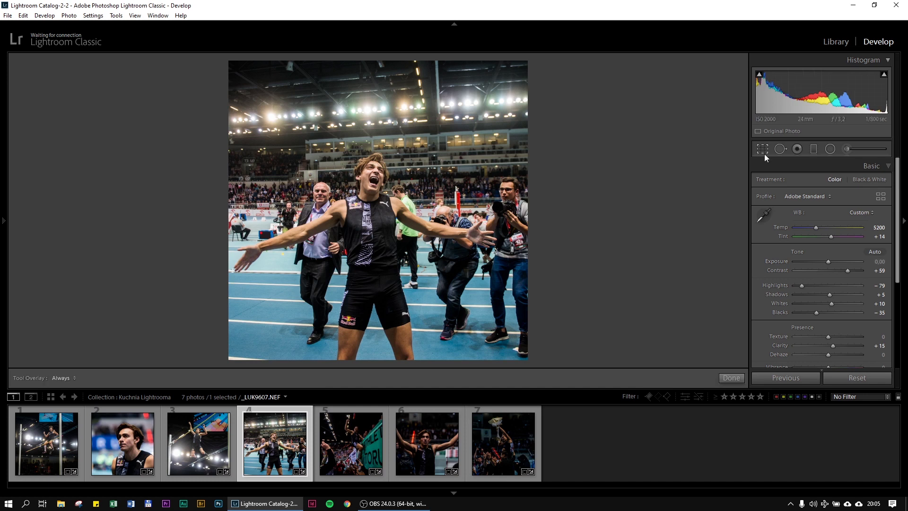
pyautogui.click(861, 182)
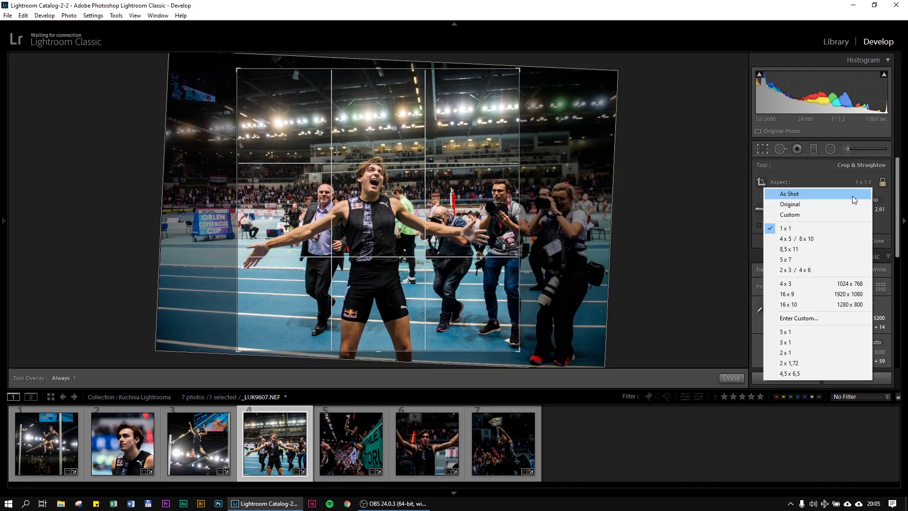
pyautogui.click(852, 195)
# Apply the As Shot crop, make the photo Black & White, and copy only Treatment & Profile and Crop
pyautogui.click(732, 381)
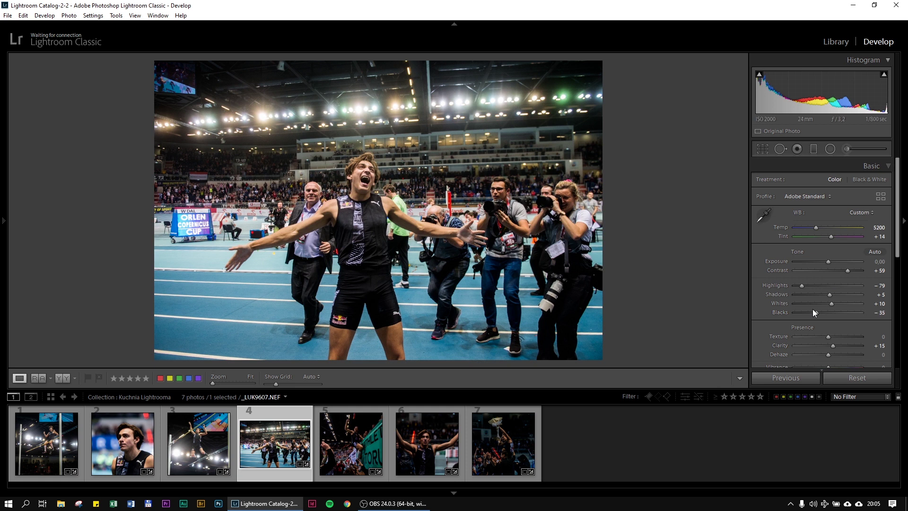
pyautogui.click(860, 180)
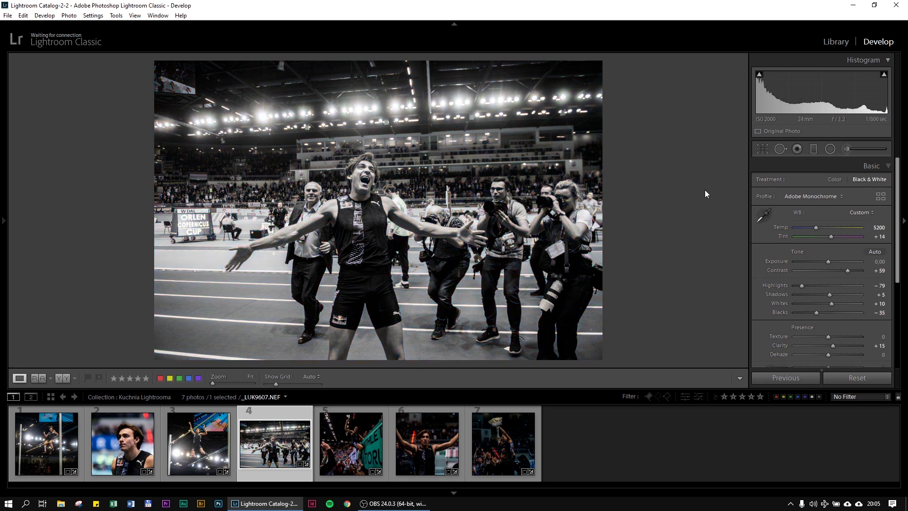
pyautogui.rightClick(377, 164)
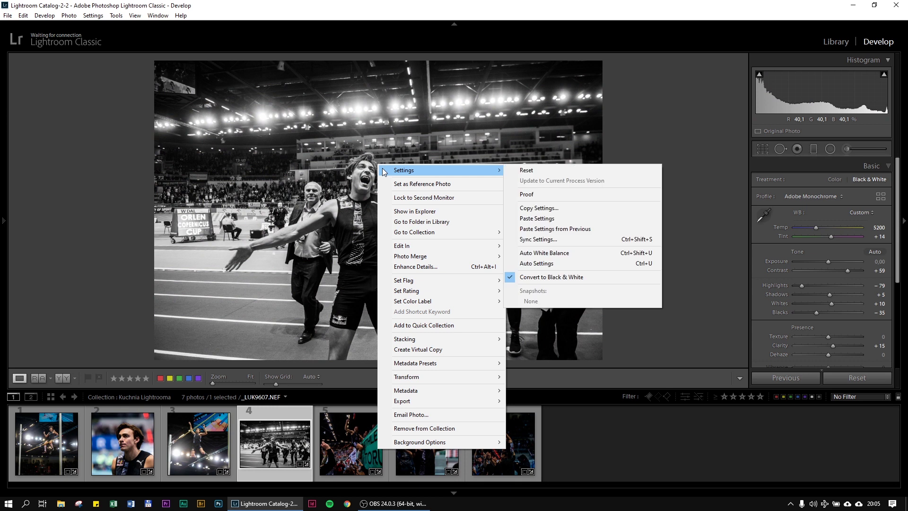
pyautogui.click(529, 210)
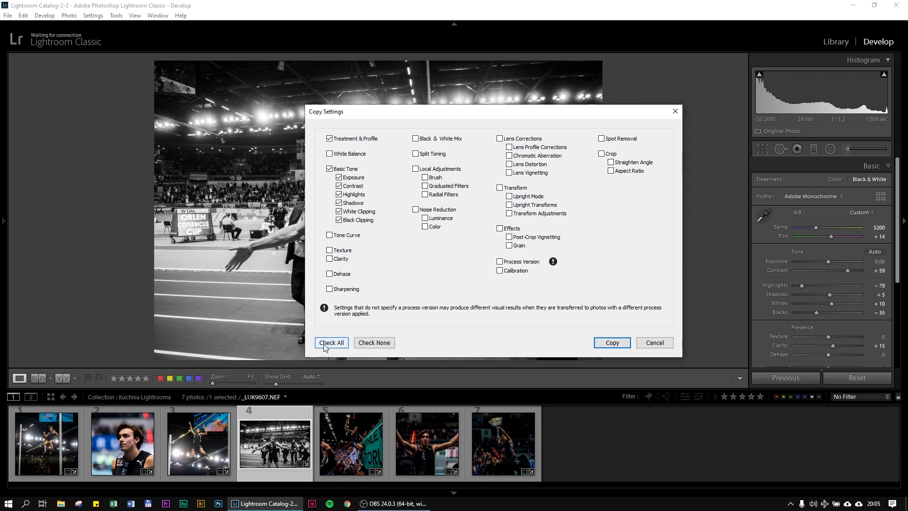
pyautogui.click(375, 343)
pyautogui.click(333, 343)
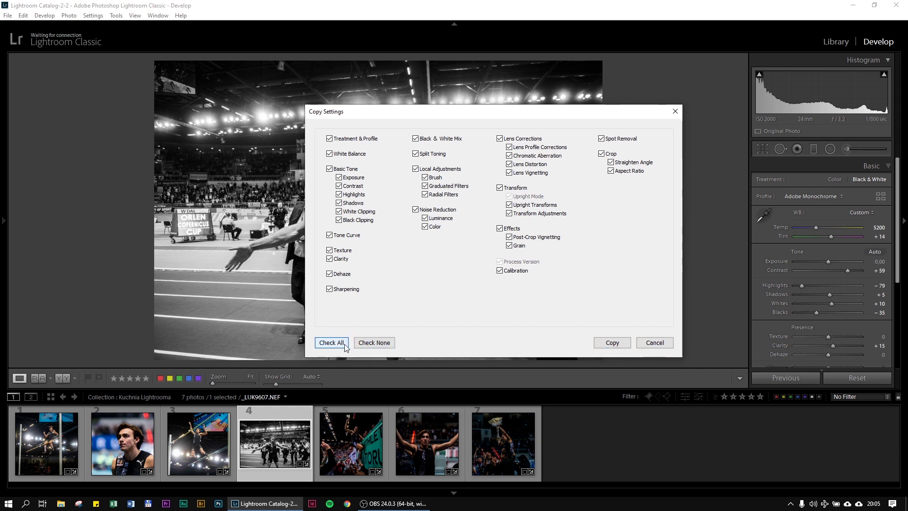
pyautogui.click(372, 346)
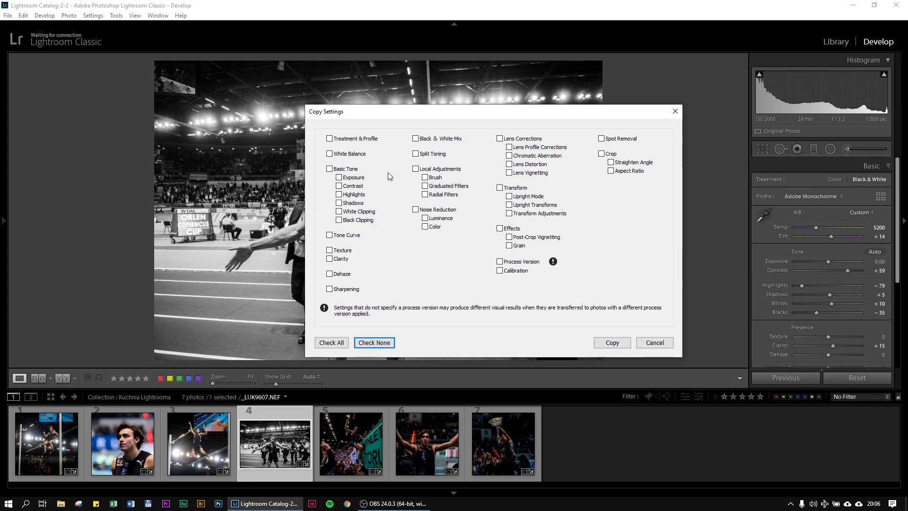
pyautogui.click(601, 154)
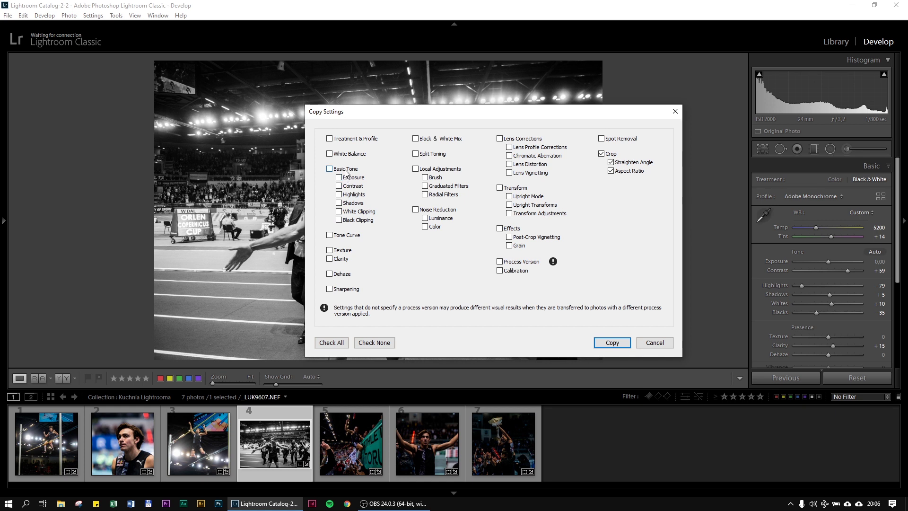
pyautogui.click(349, 141)
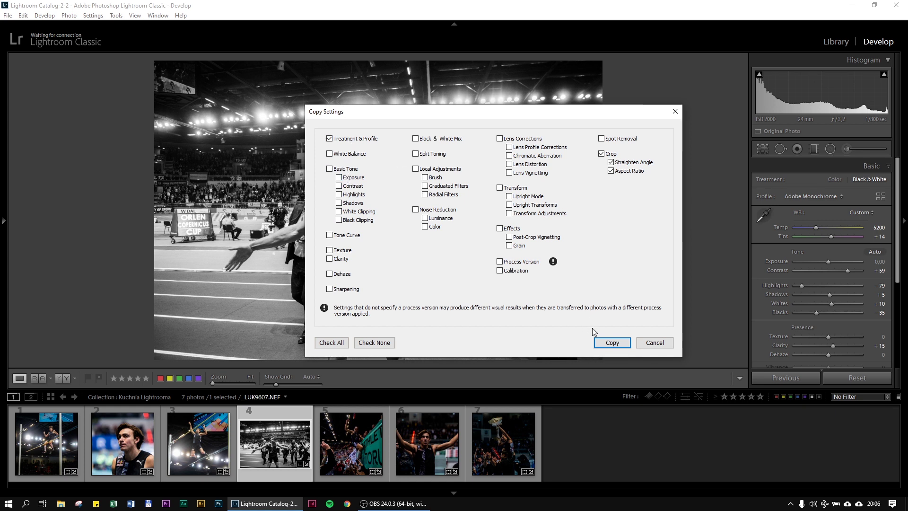
pyautogui.click(611, 342)
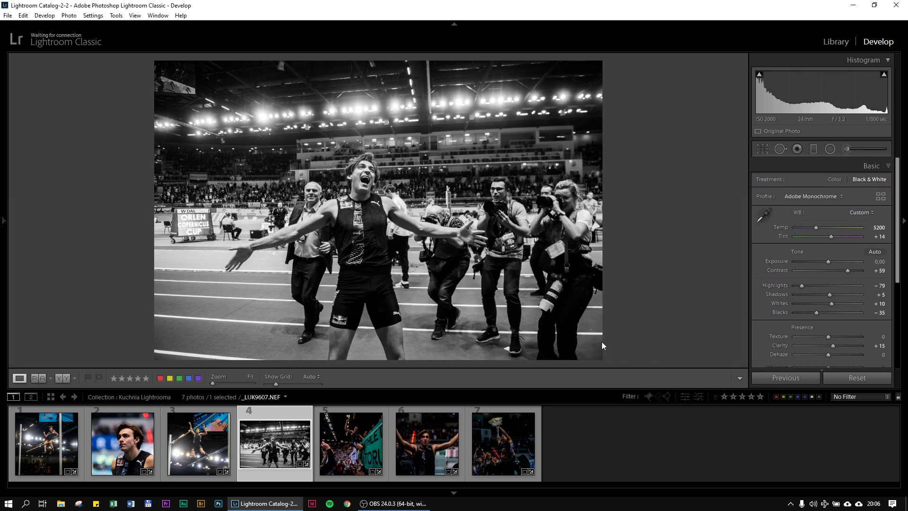
# Select all seven filmstrip photos and paste the copied develop settings onto them
pyautogui.hotkey('ctrl', 'a')
pyautogui.rightClick(343, 445)
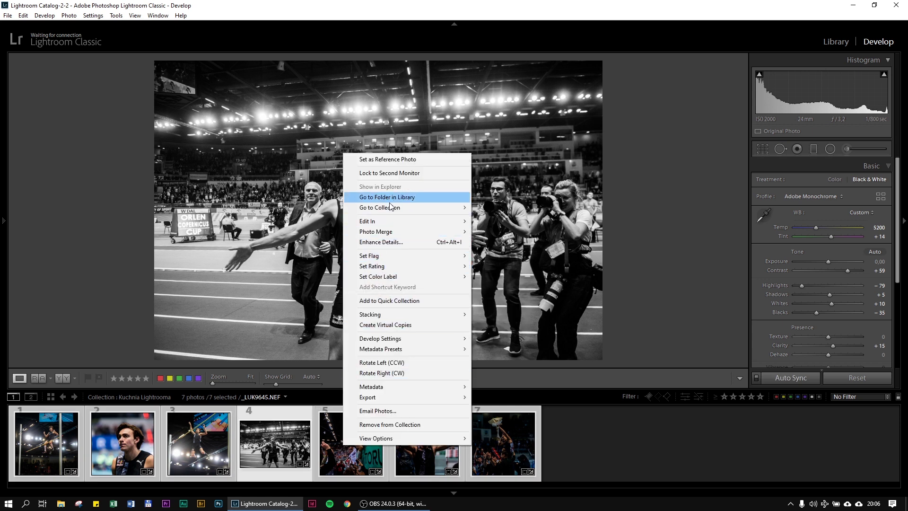
pyautogui.moveTo(380, 338)
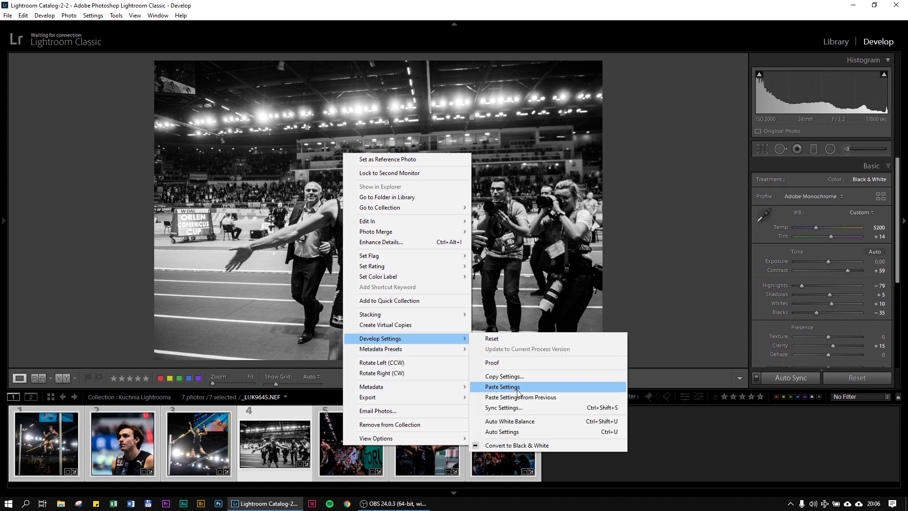
pyautogui.click(503, 387)
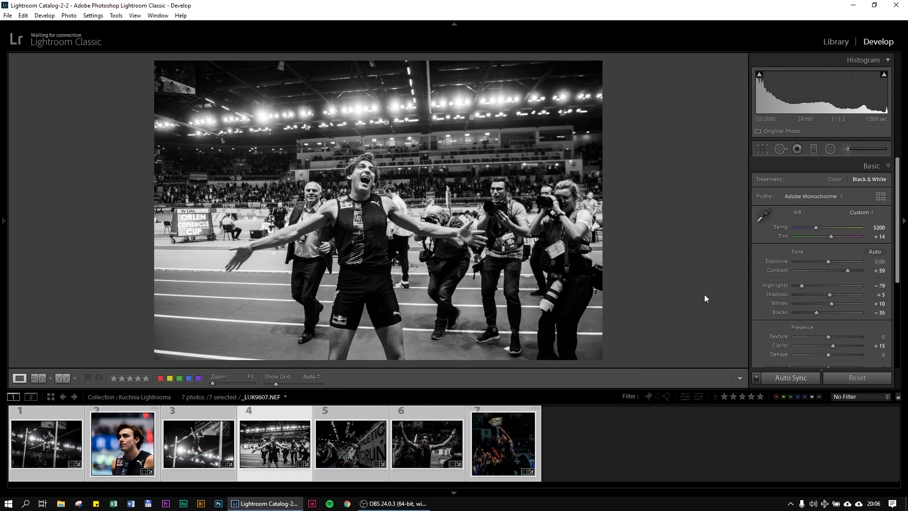